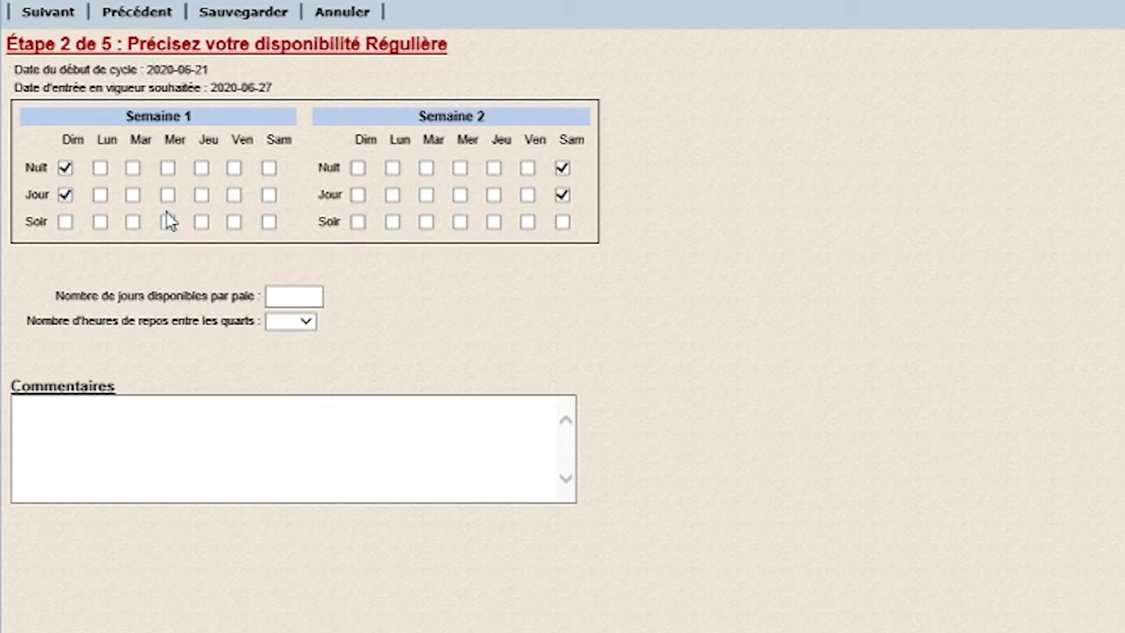
Step: Mark week 1 Monday and Thursday as available for Nuit and Jour, and set the available days per pay period to 8
click(103, 170)
click(202, 195)
click(273, 295)
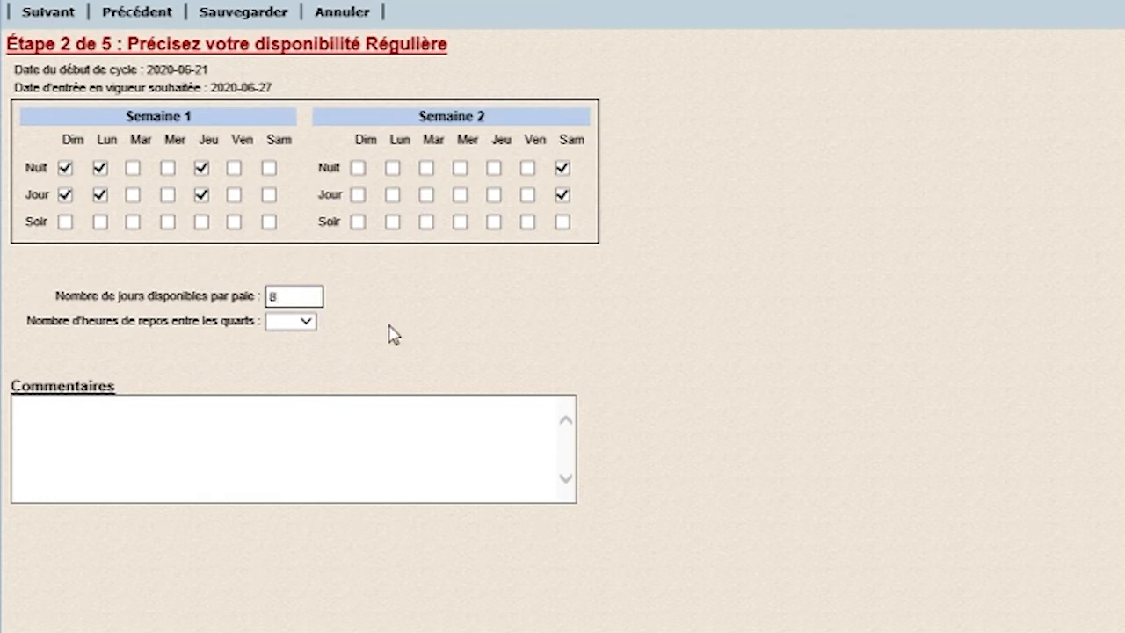
Step: Add availability for week 2 Monday Jour and Thursday Soir and week 1 Tuesday and Wednesday Soir, and proceed to step 3 of the form
click(393, 197)
click(494, 223)
click(132, 223)
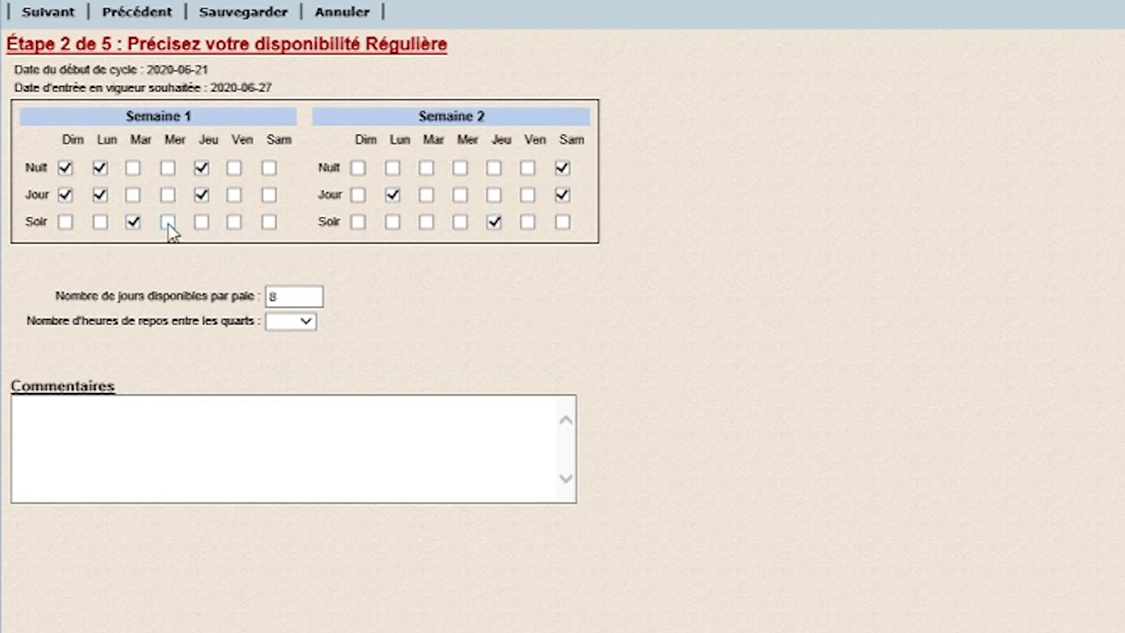
click(168, 223)
click(271, 196)
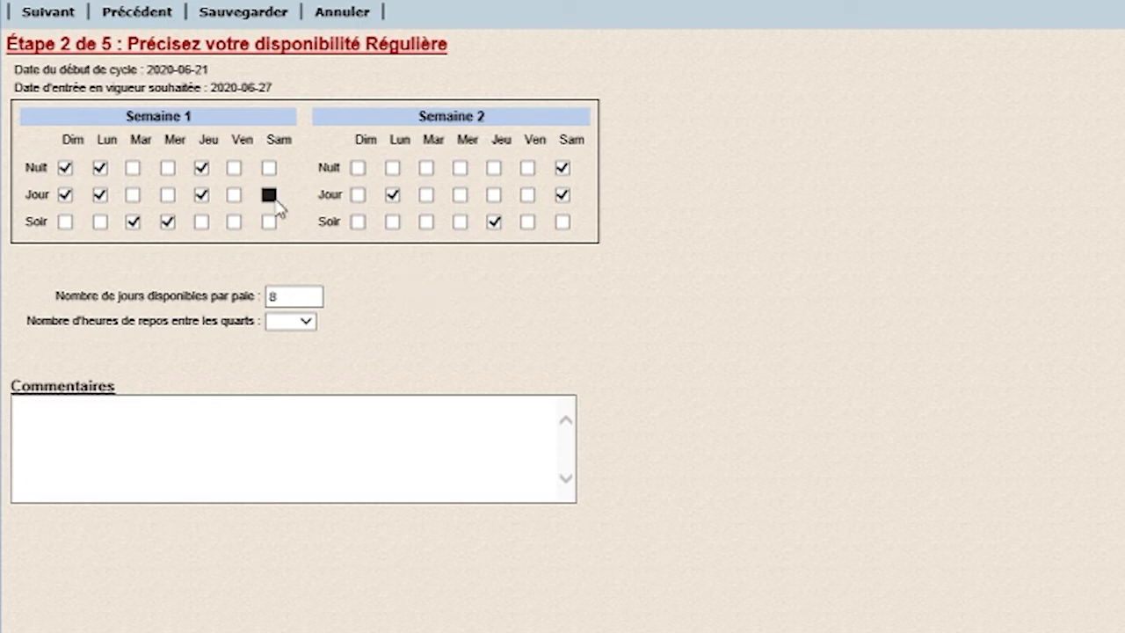
click(357, 195)
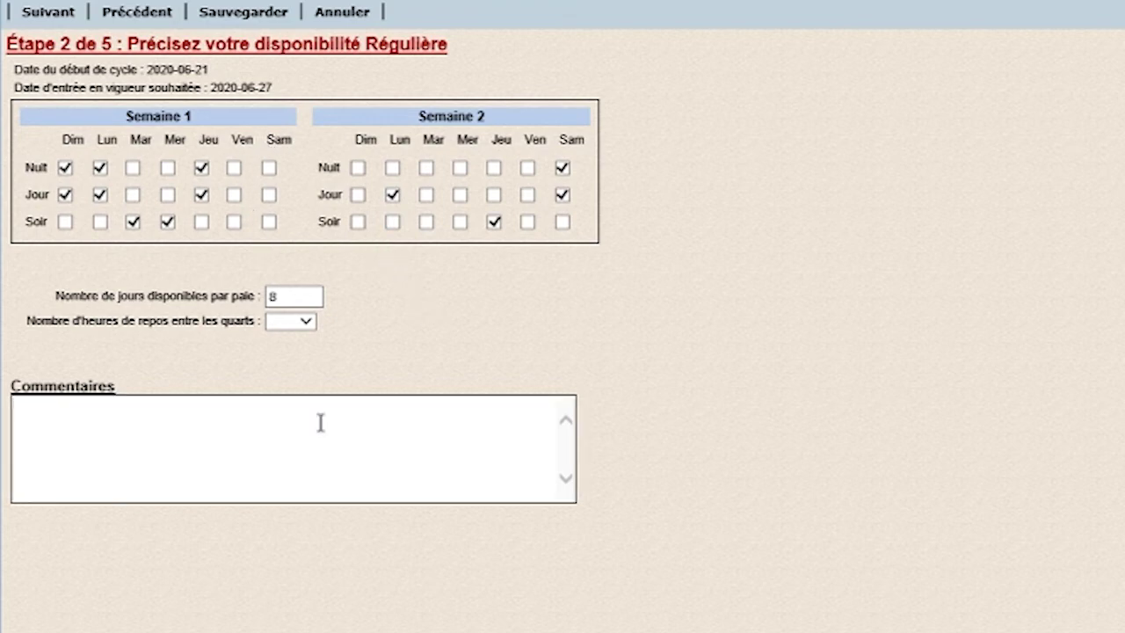
click(198, 418)
click(44, 13)
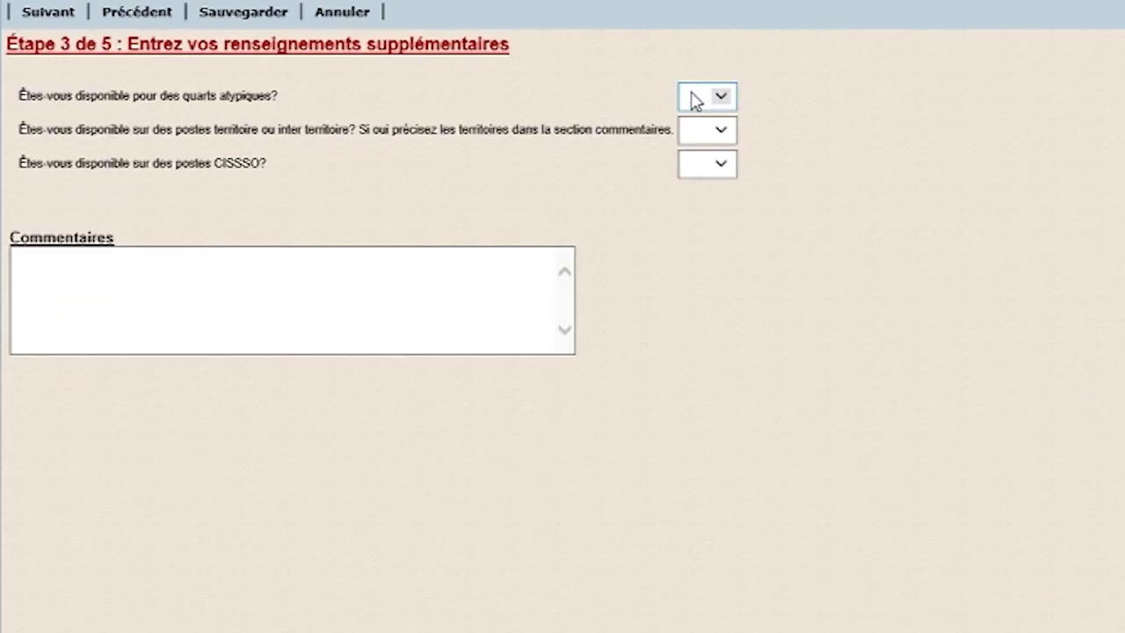
Step: Answer non for atypical shifts and oui for territory or inter-territory posts, specifying RLS Pontiac in the comments
click(719, 102)
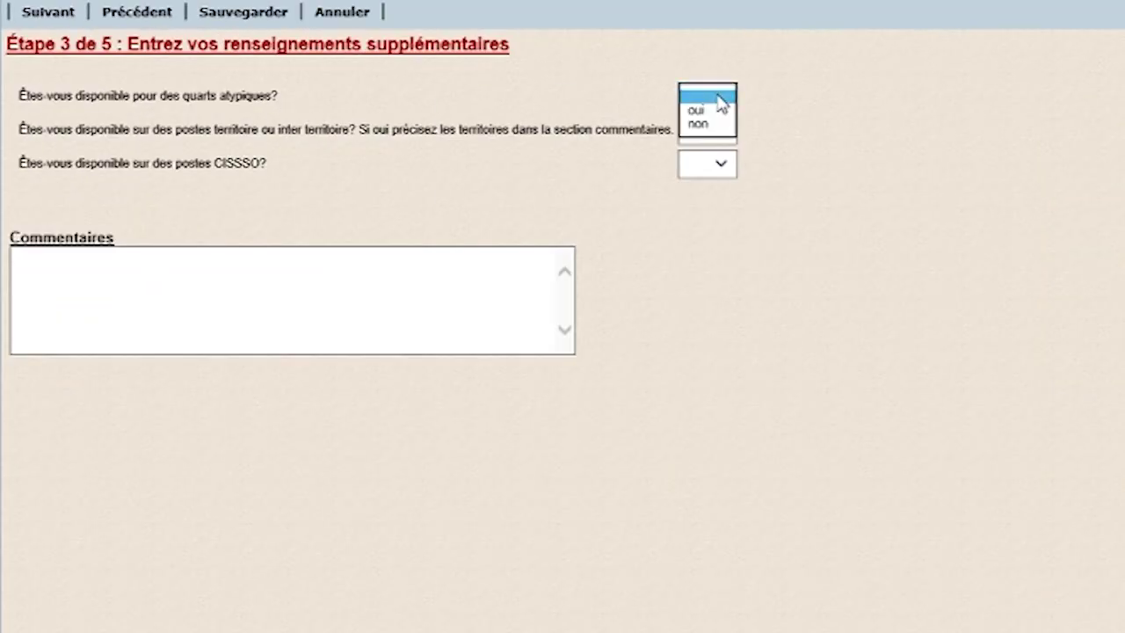
click(721, 123)
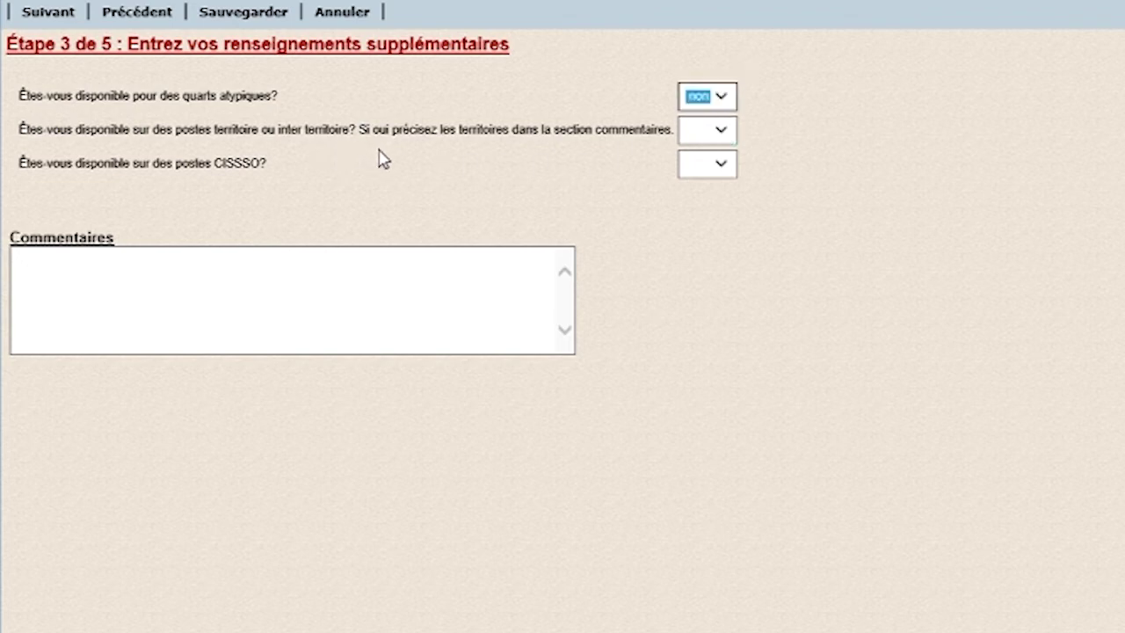
click(720, 132)
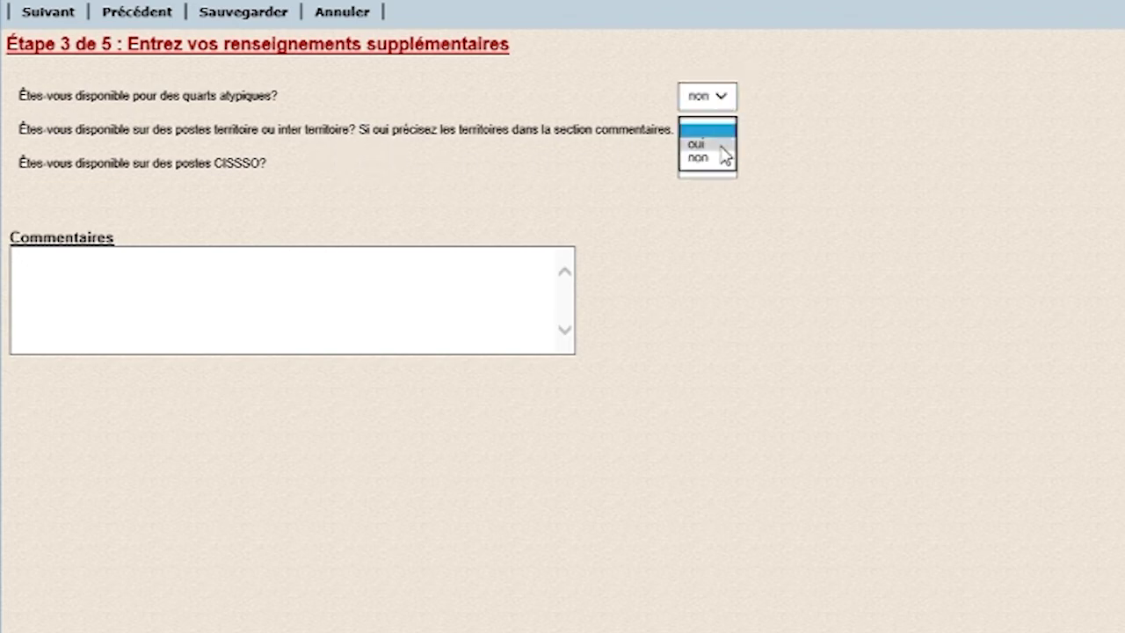
click(721, 145)
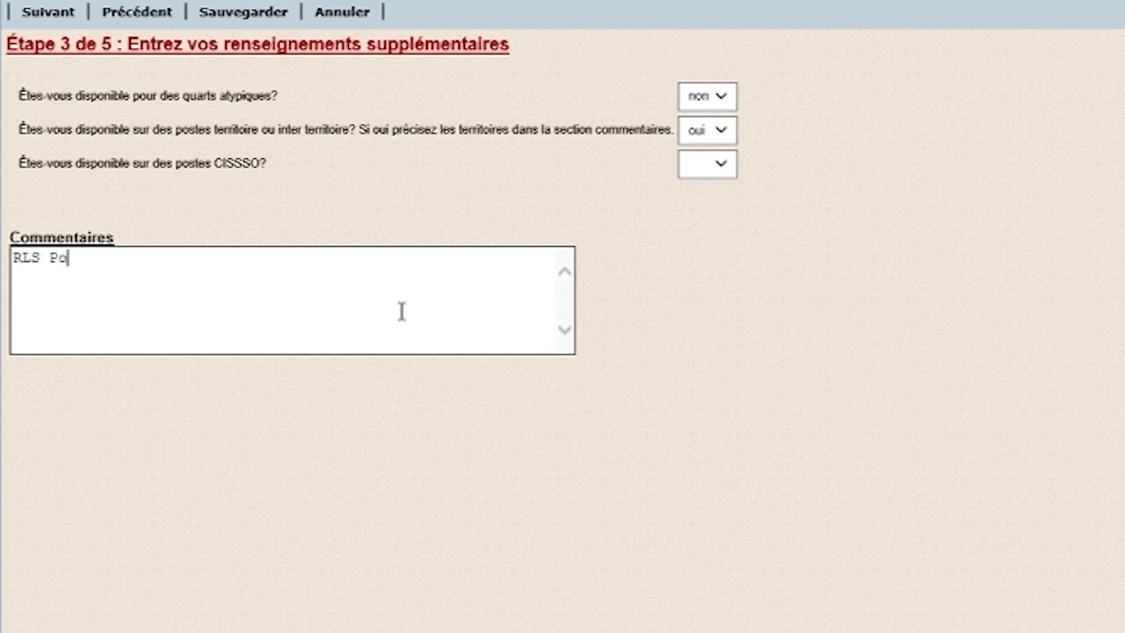
text(tical)
Step: Answer non for availability on CISSSO posts and proceed to step 4 of the form
click(721, 167)
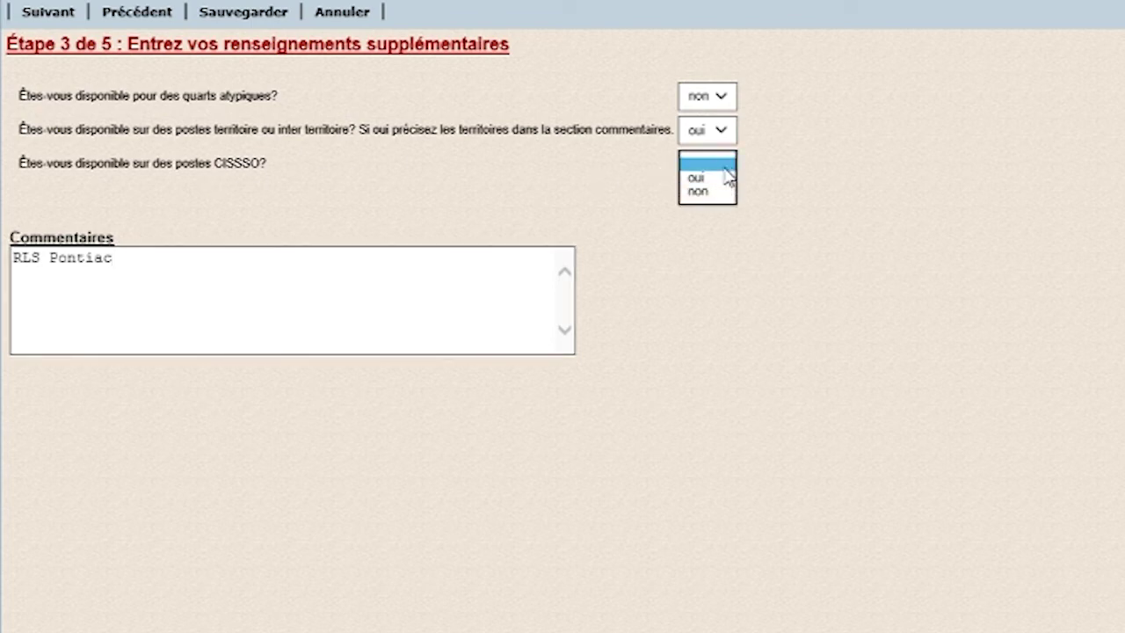
click(715, 195)
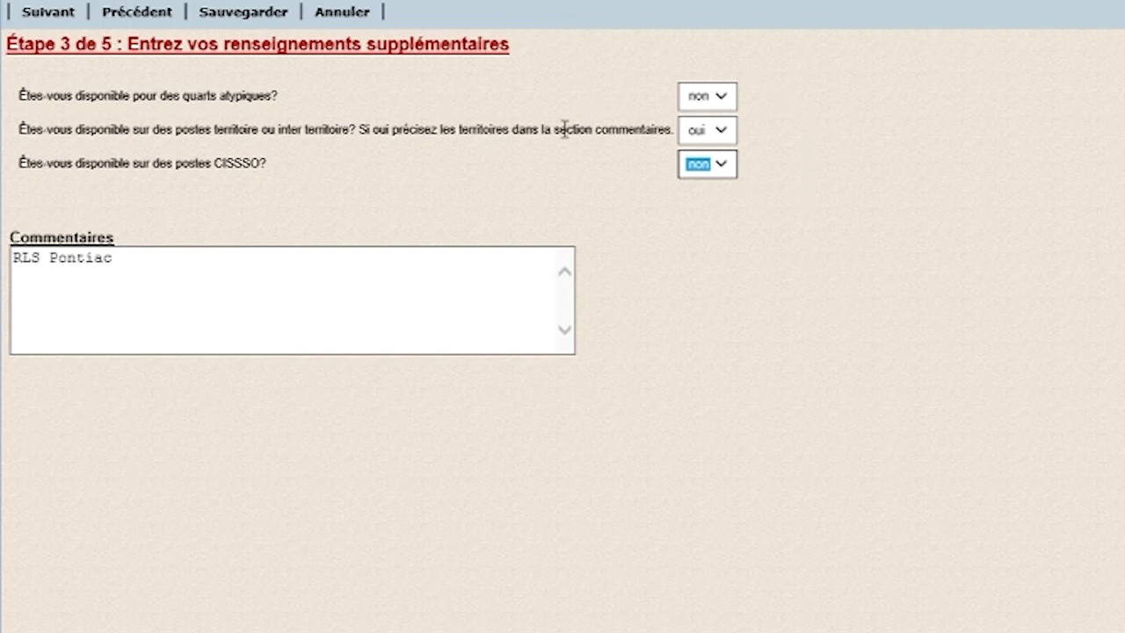
click(49, 19)
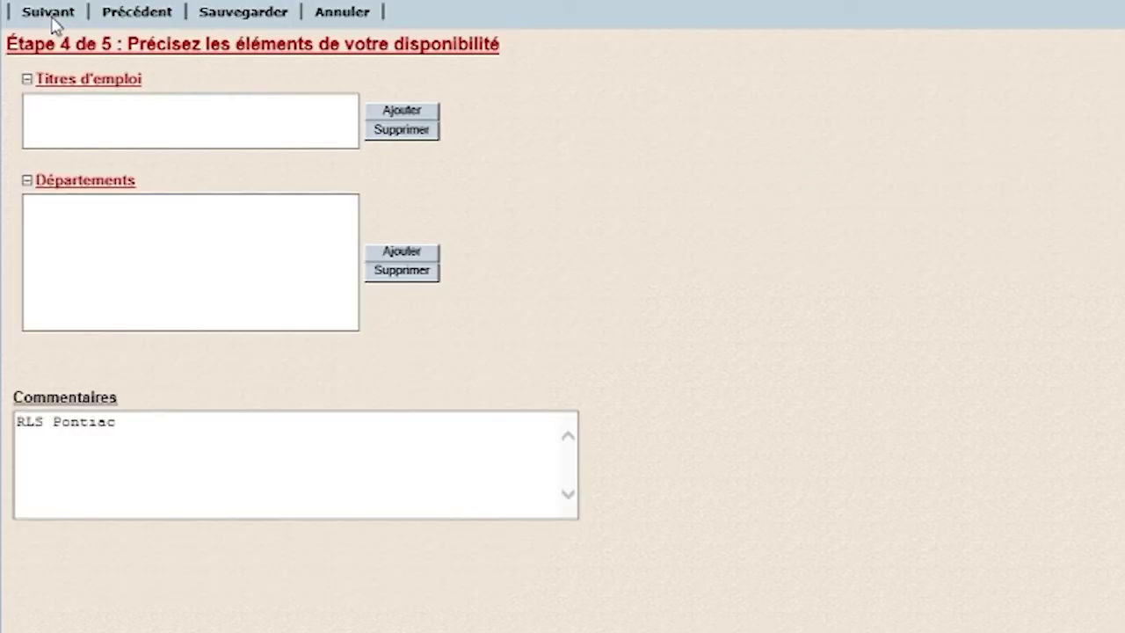
Step: Add the job title 1254 Audiologiste 35h to the availability
click(412, 118)
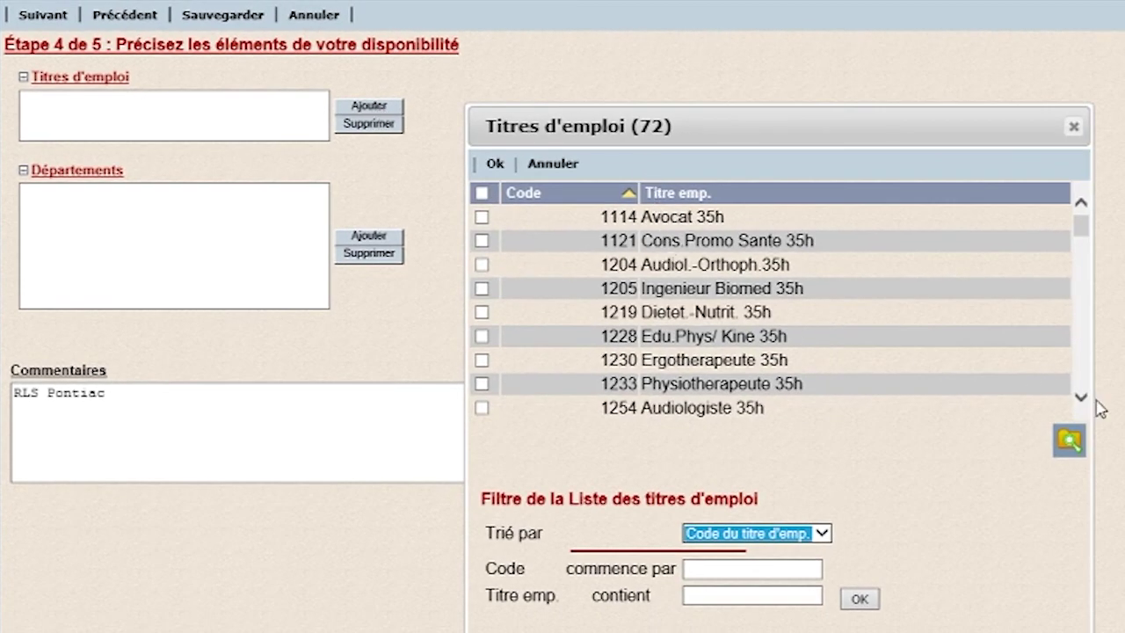
click(481, 408)
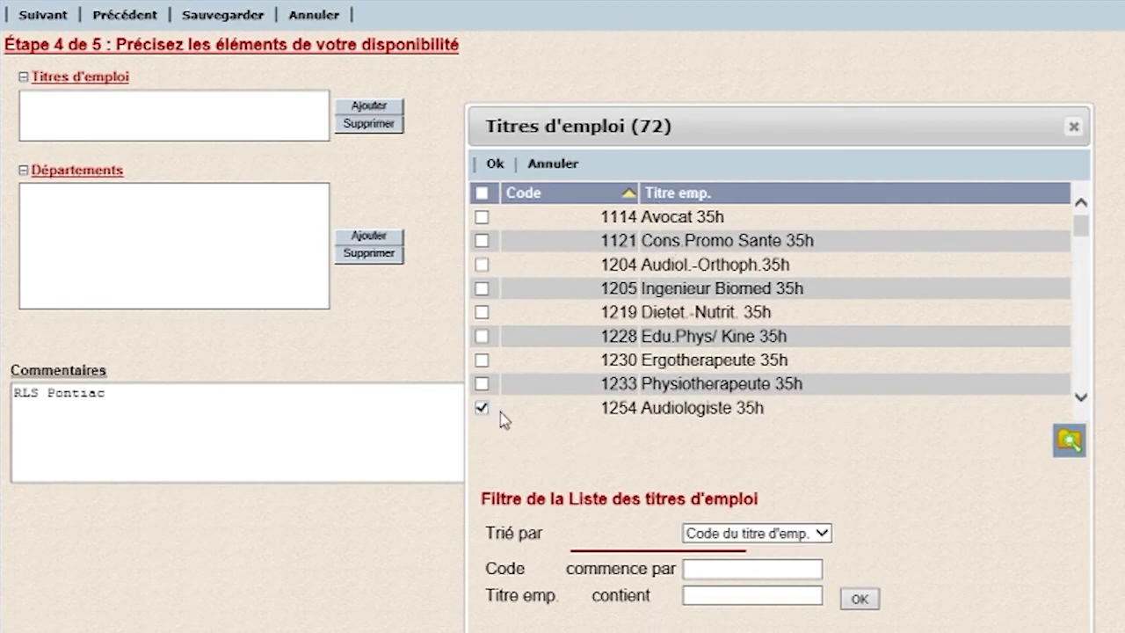
click(493, 167)
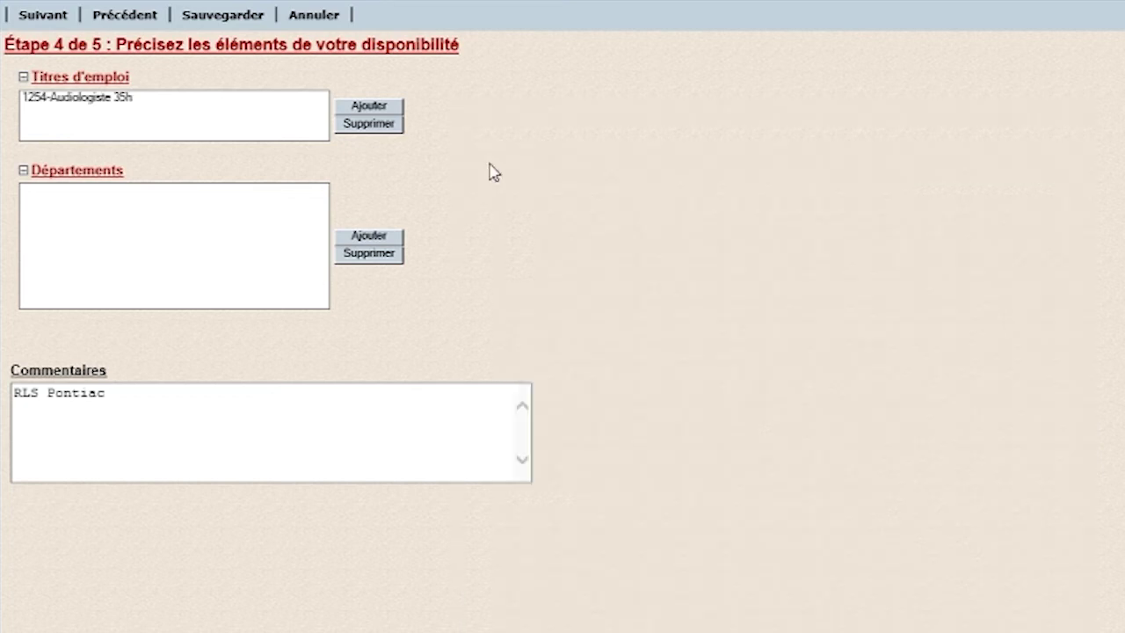
Step: Add the department 686112 Audiologie Hull under Hopital De Hull to the availability and proceed to step 5 of the form
click(389, 245)
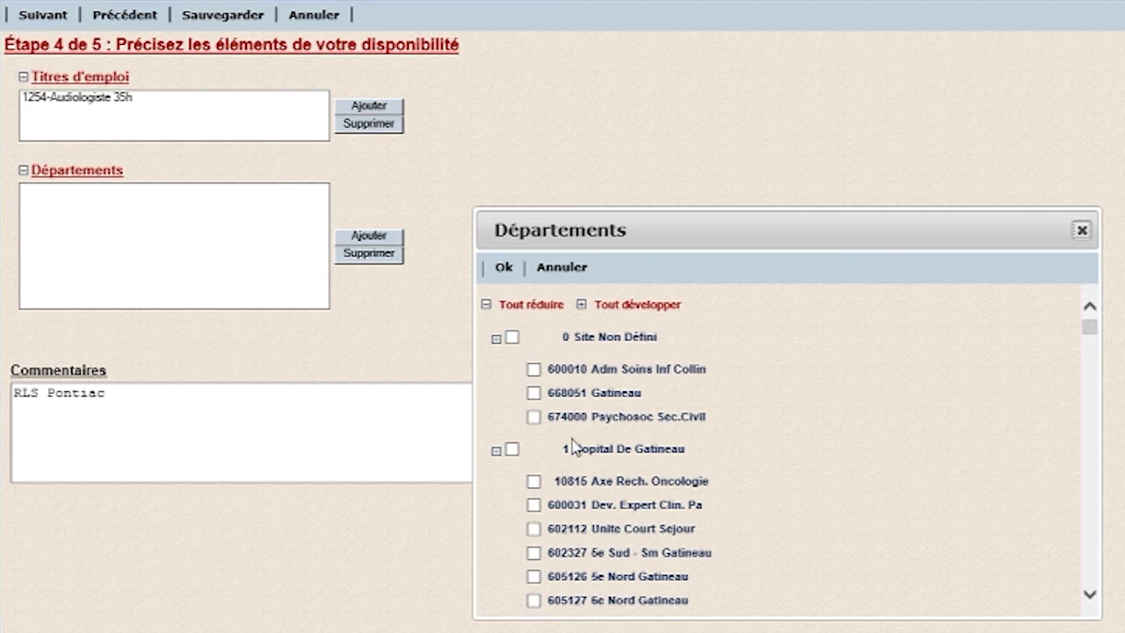
click(485, 305)
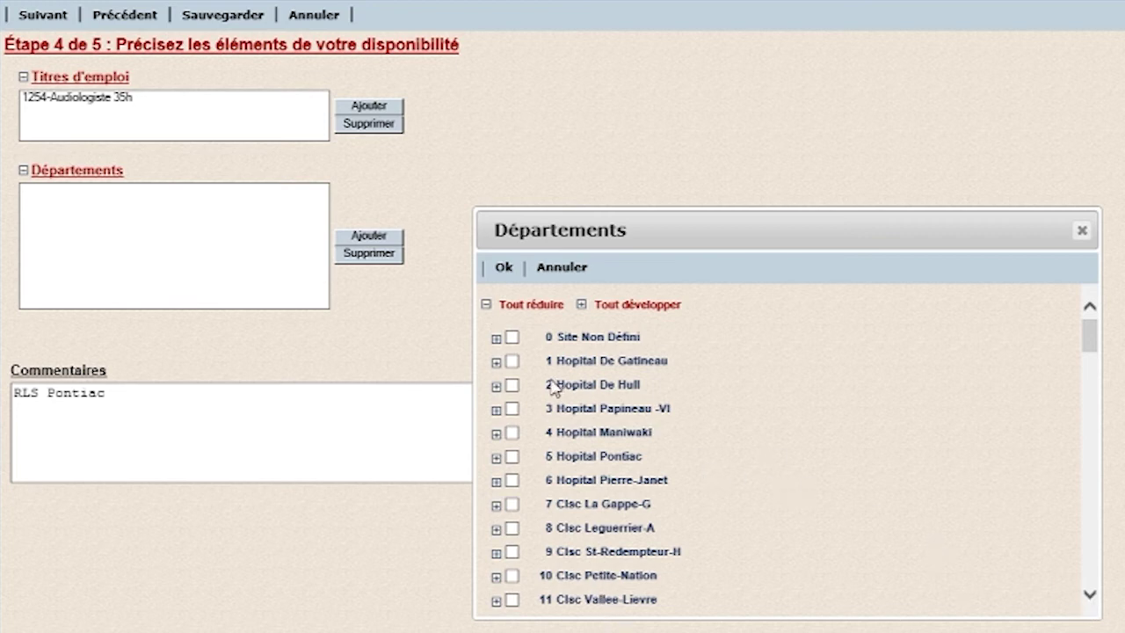
click(495, 386)
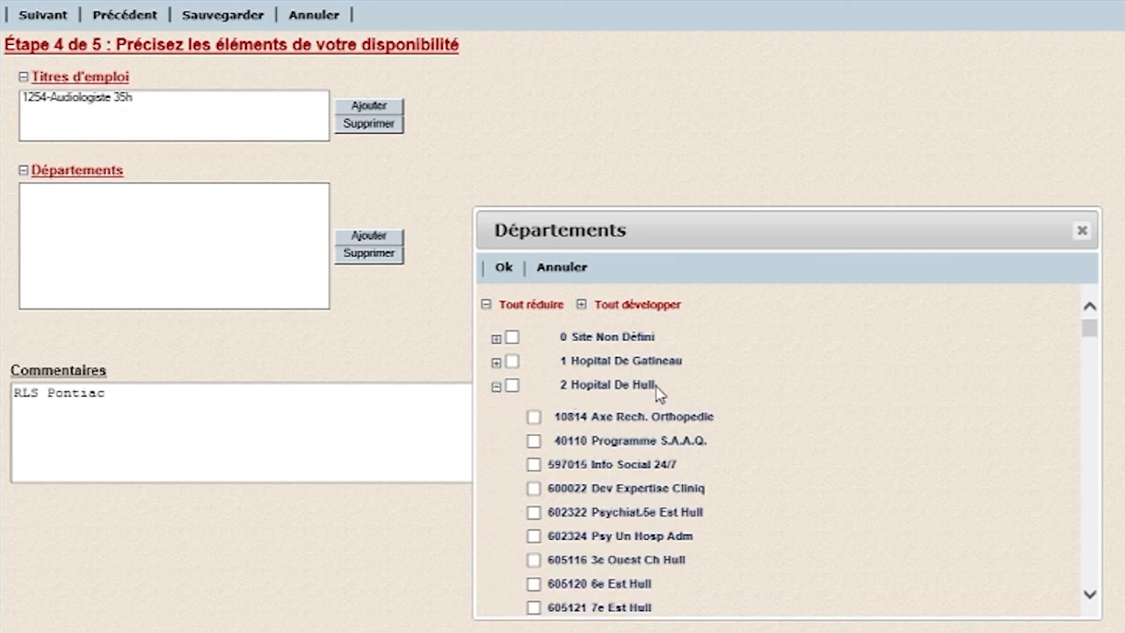
click(1089, 595)
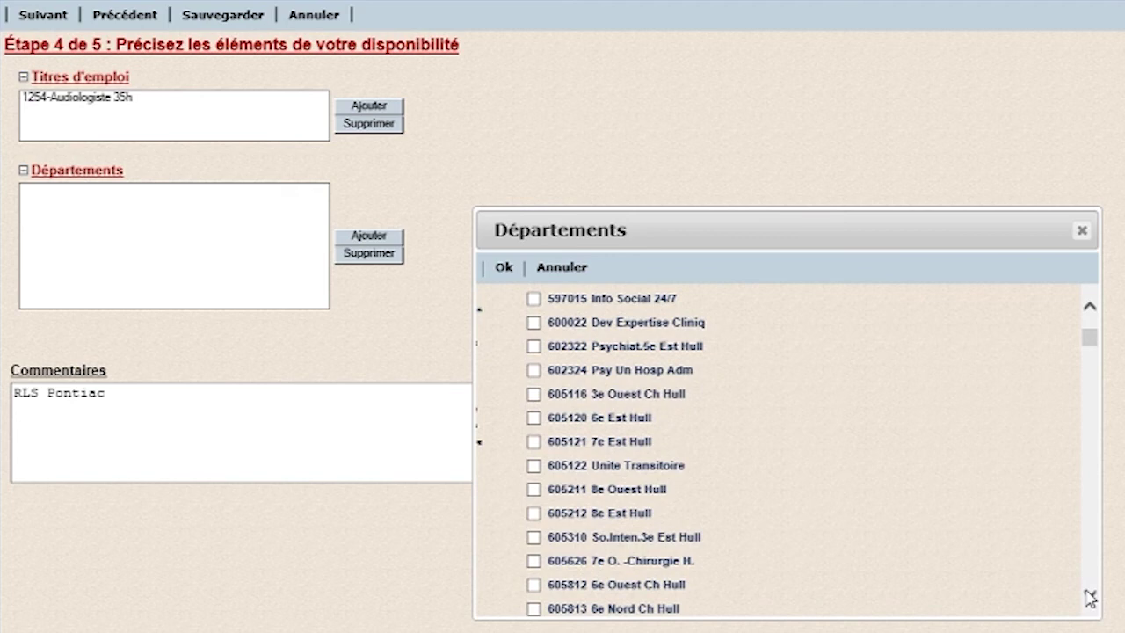
click(1090, 596)
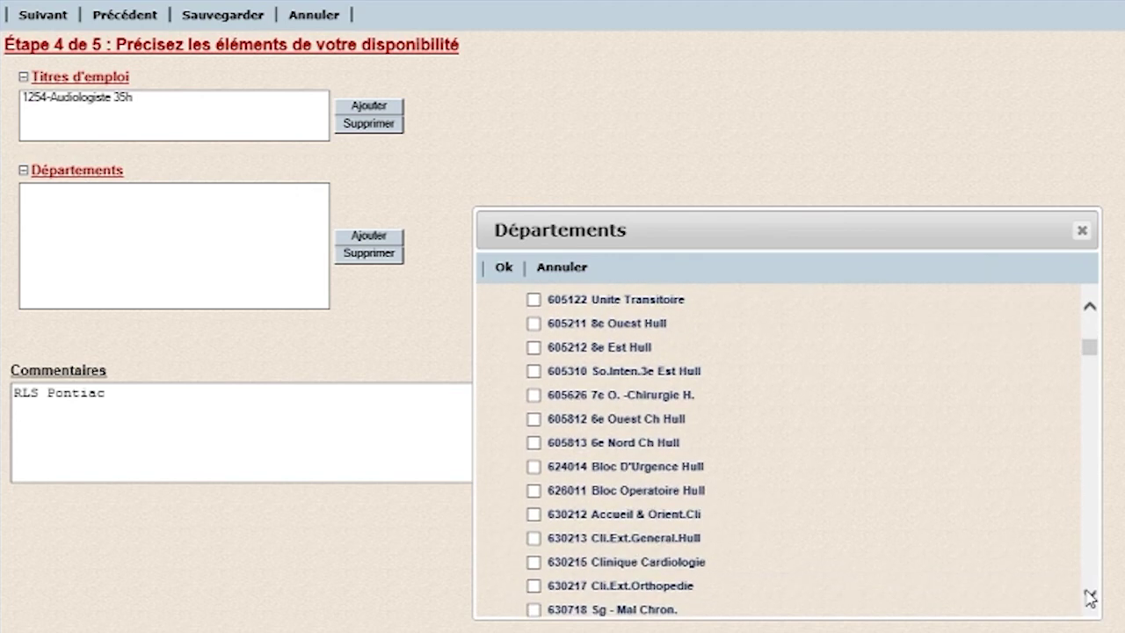
click(1090, 596)
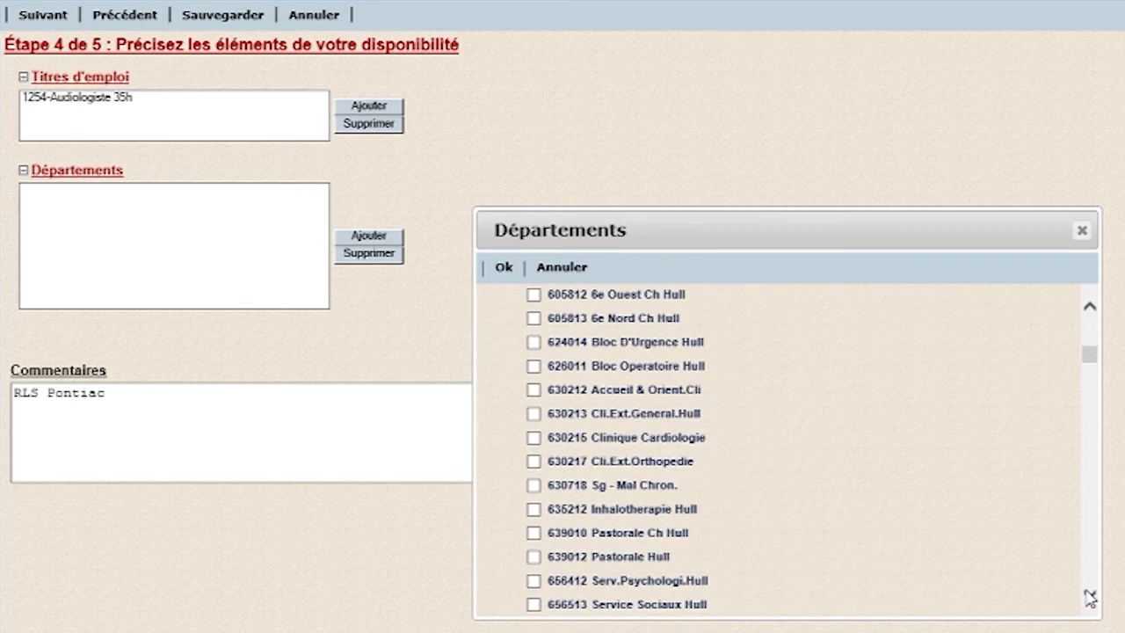
click(1090, 595)
click(1089, 596)
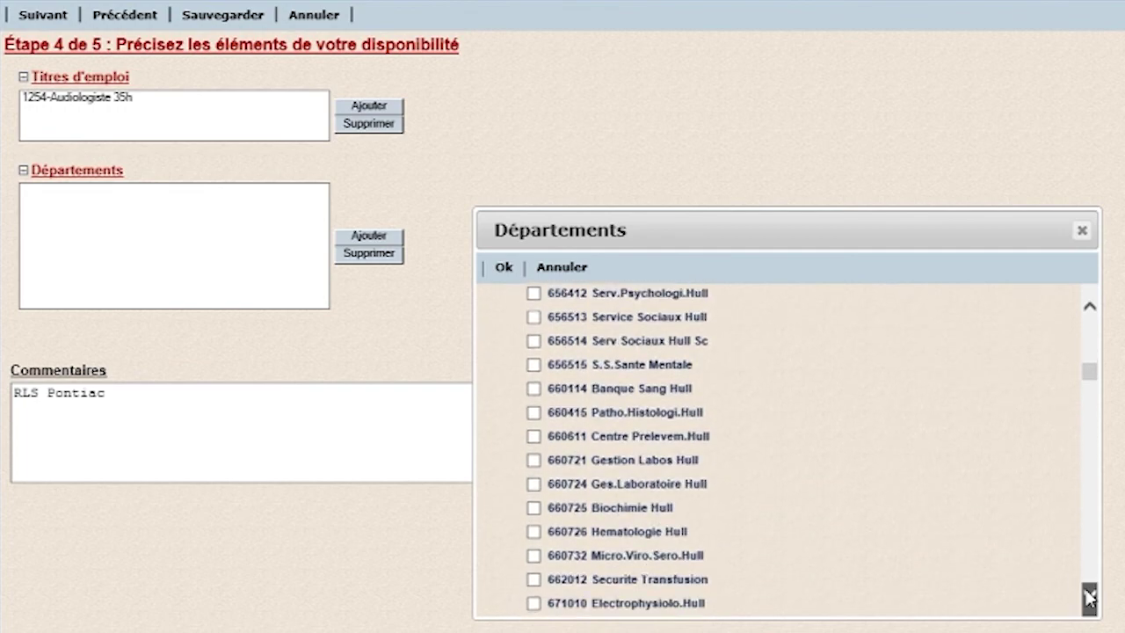
click(1090, 595)
click(1089, 596)
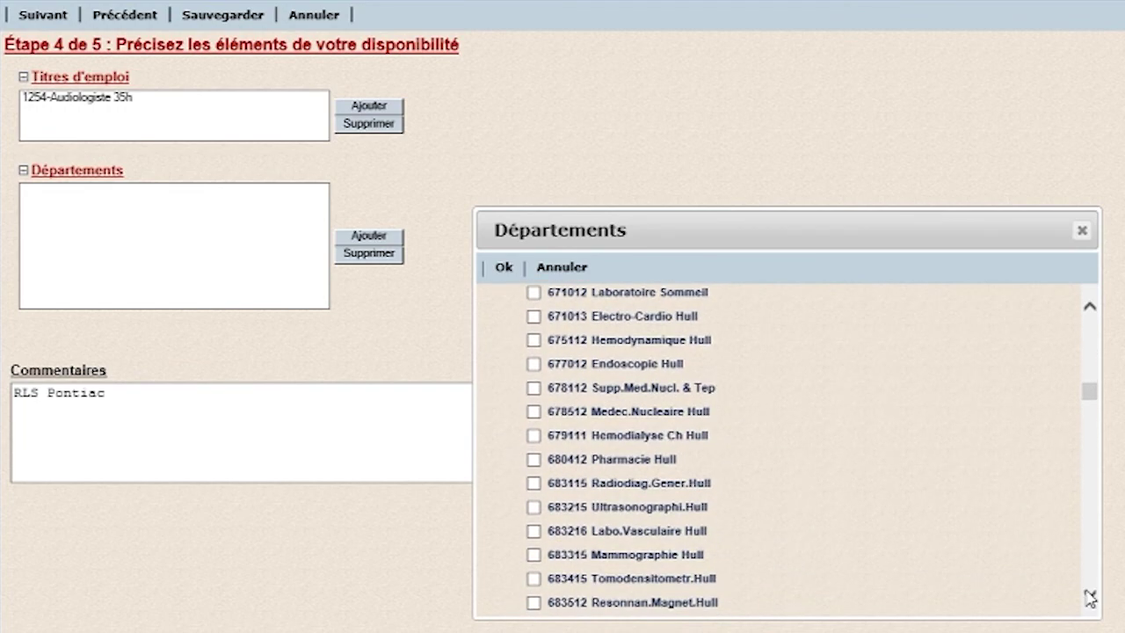
click(1089, 596)
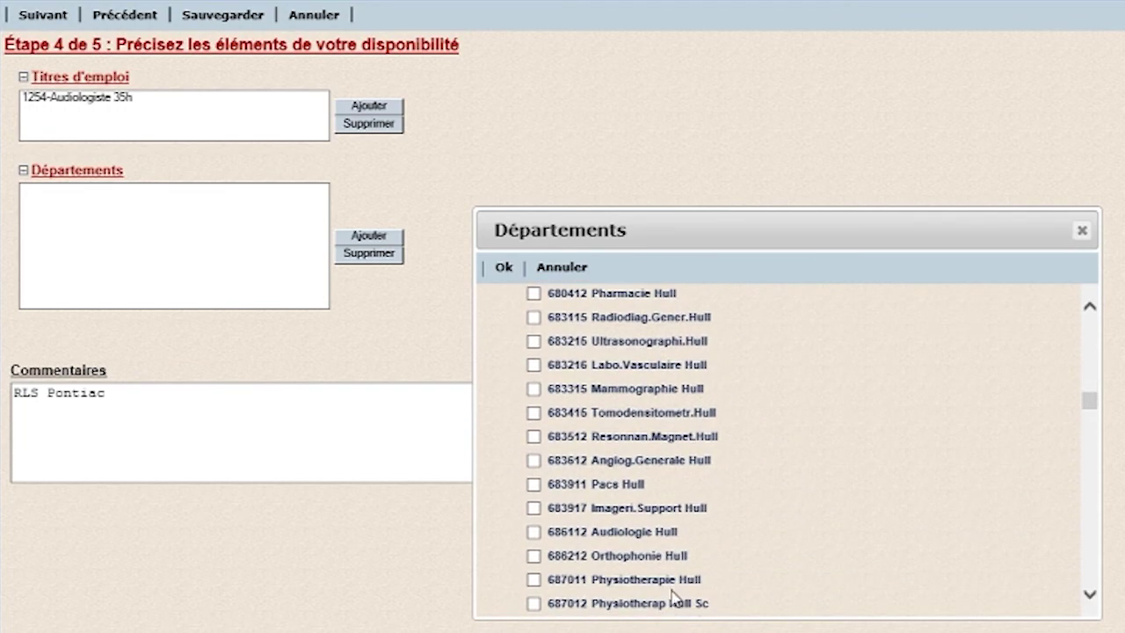
click(533, 534)
click(504, 272)
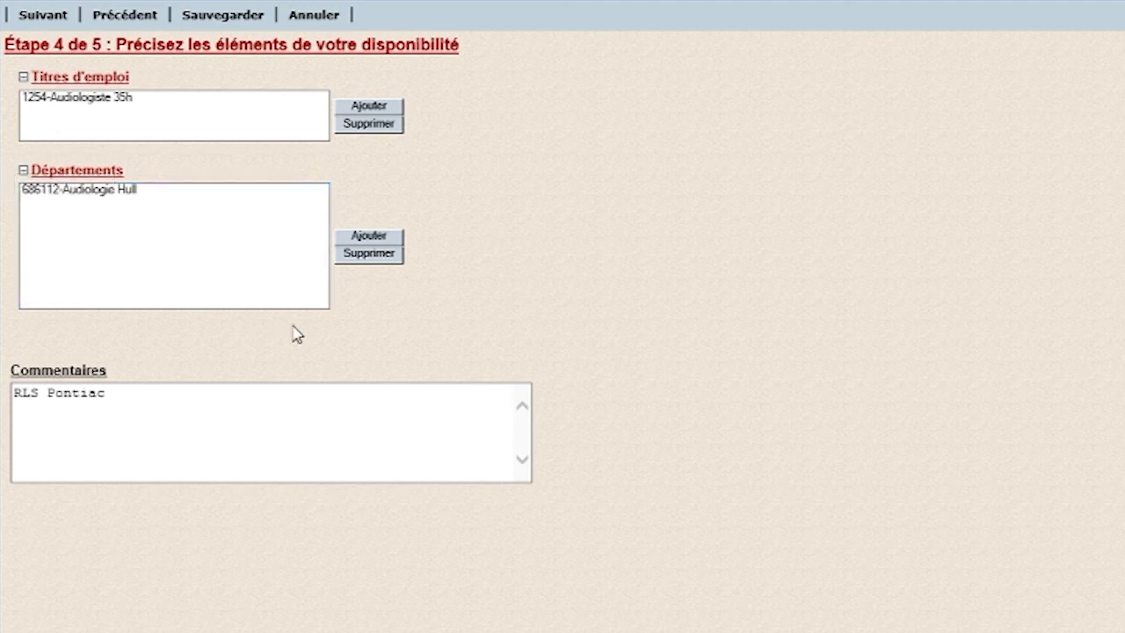
click(42, 16)
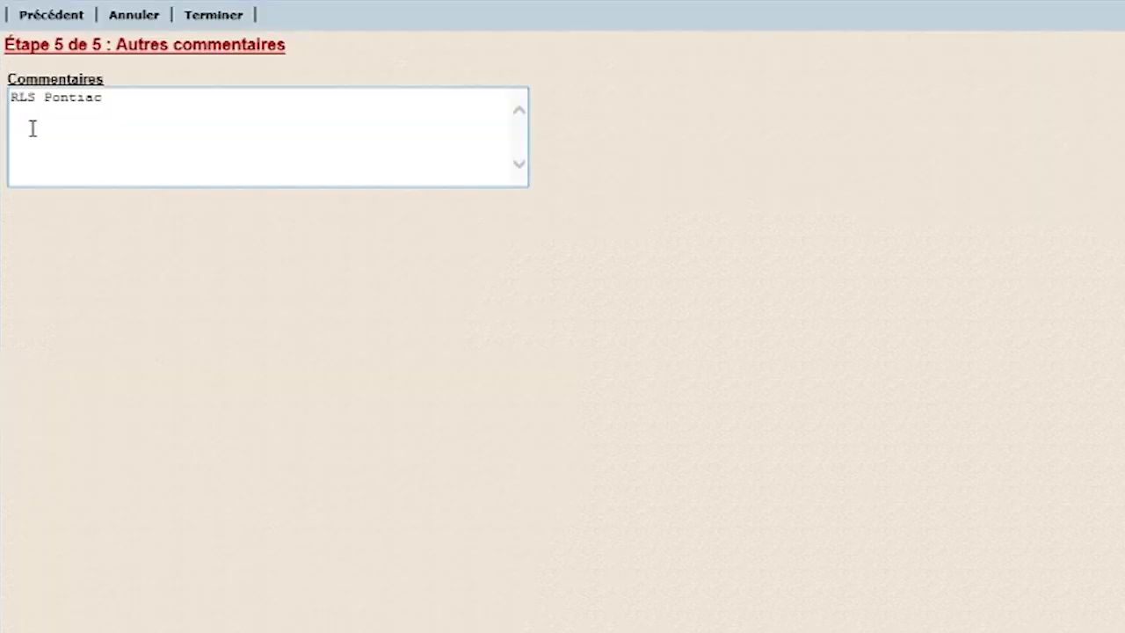